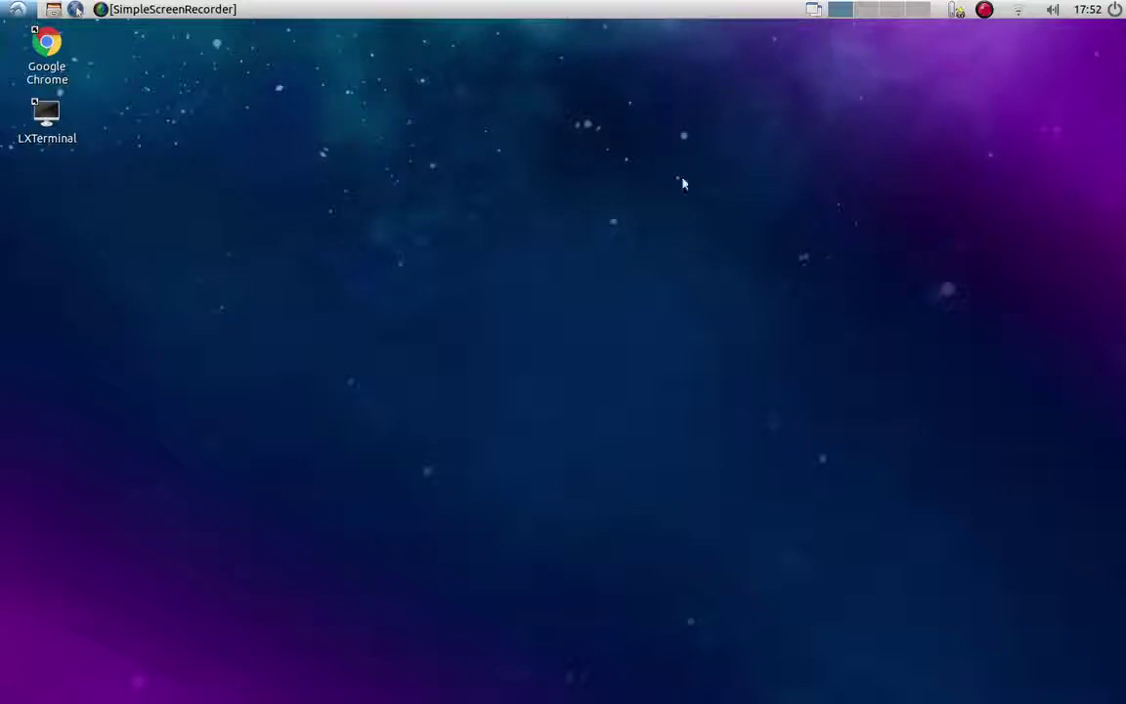
# Open LXTerminal, run sudo apt-get install clonezilla, and enter the account password to authorise it
pyautogui.doubleClick(46, 114)
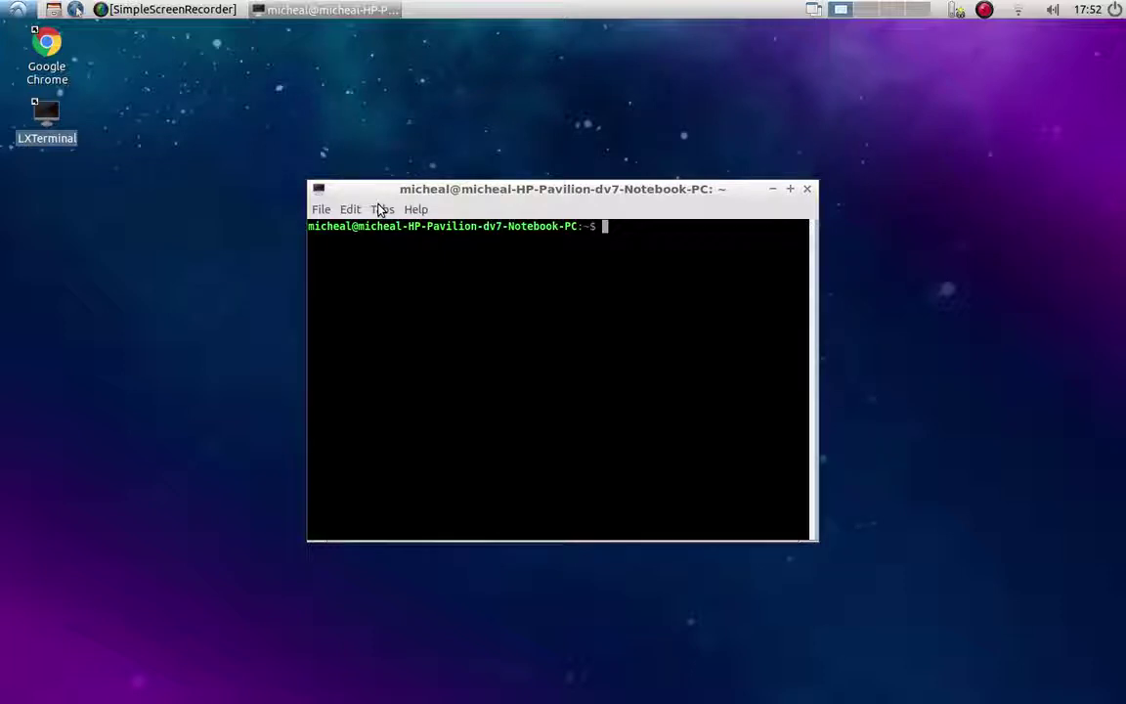
pyautogui.write('sudo a')
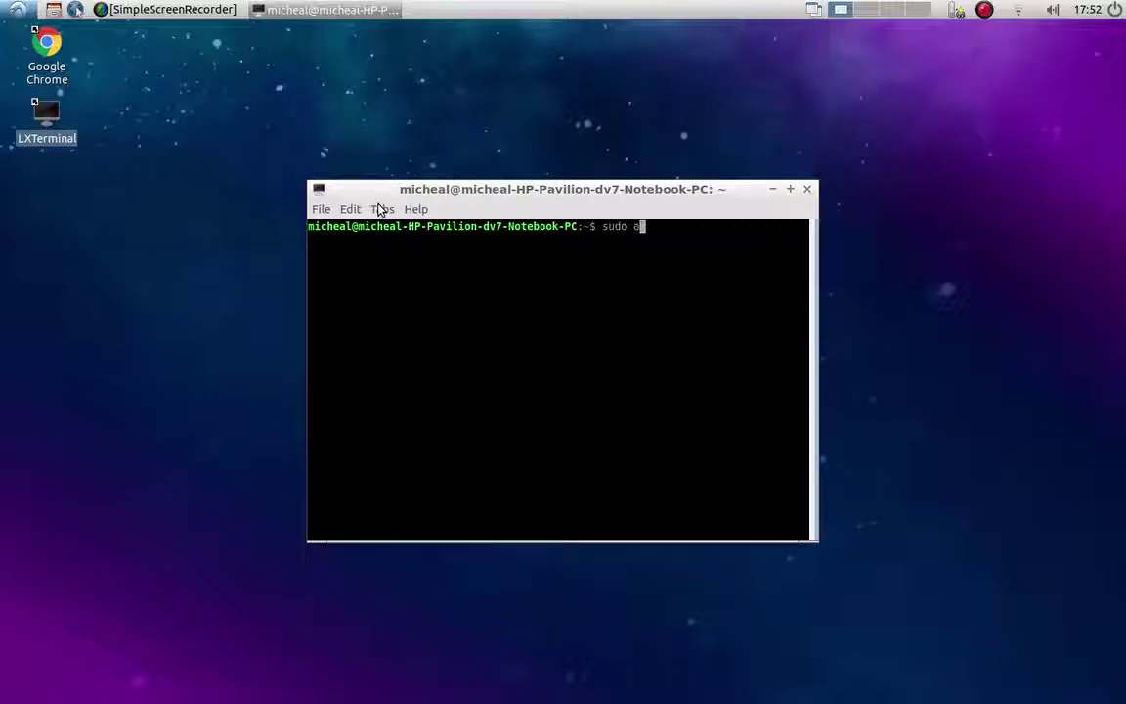
pyautogui.write('pt-get install cl')
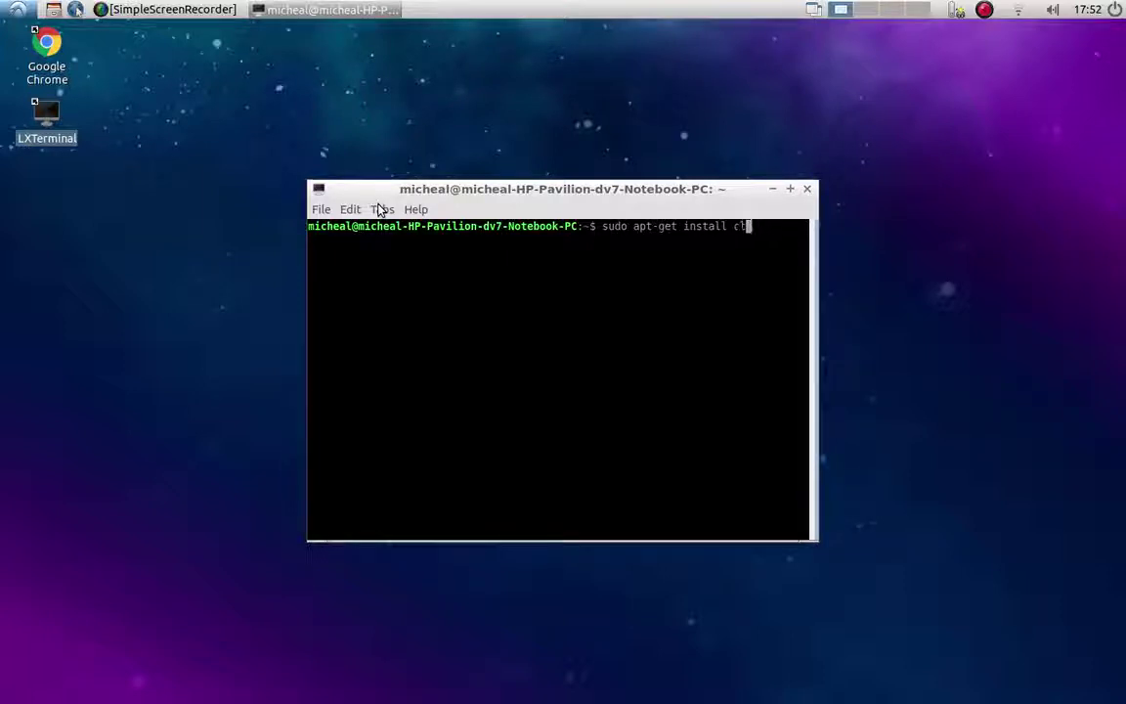
pyautogui.write('onez')
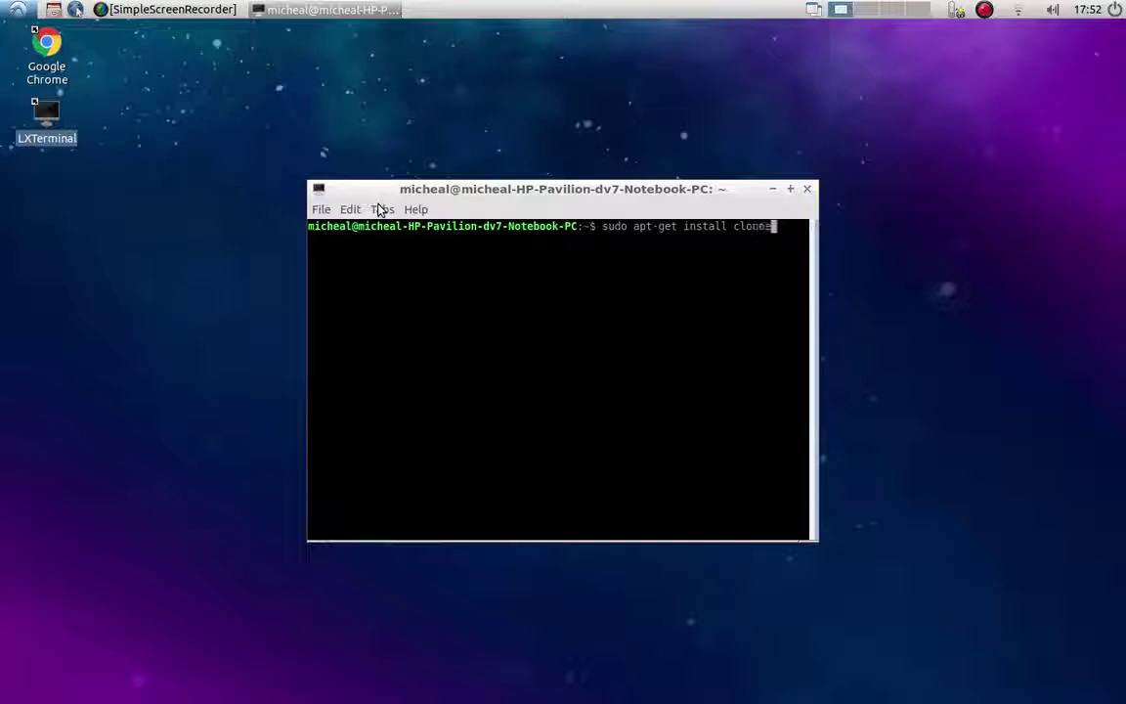
pyautogui.write('illa')
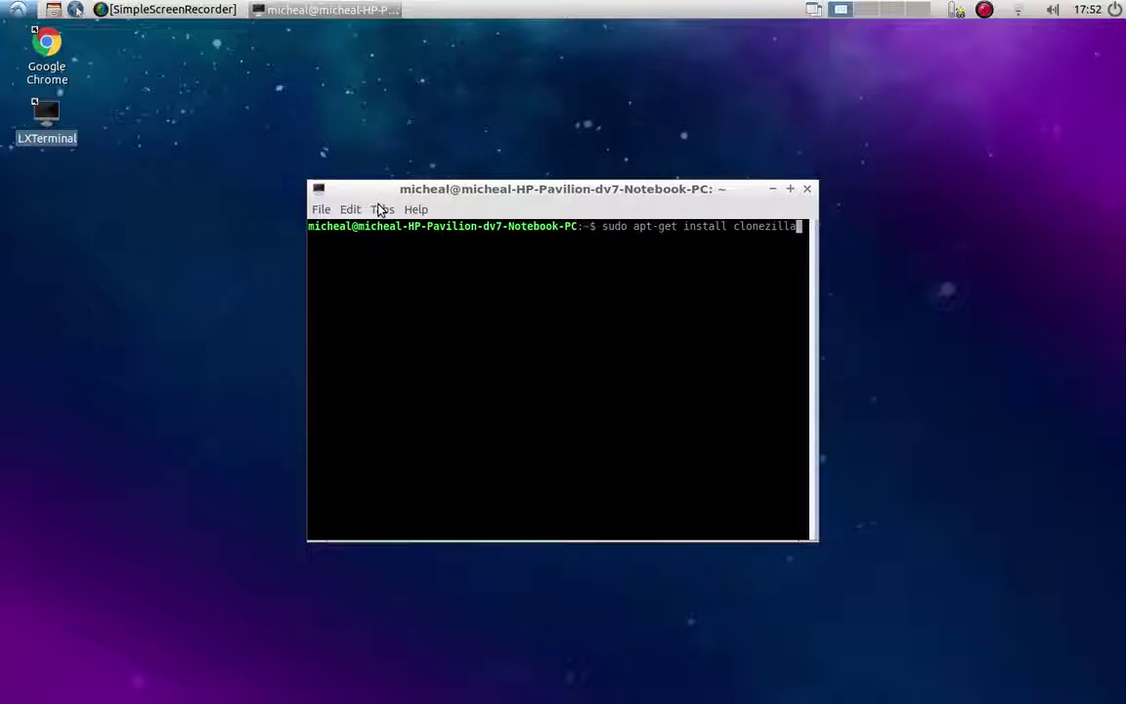
pyautogui.press('Return')
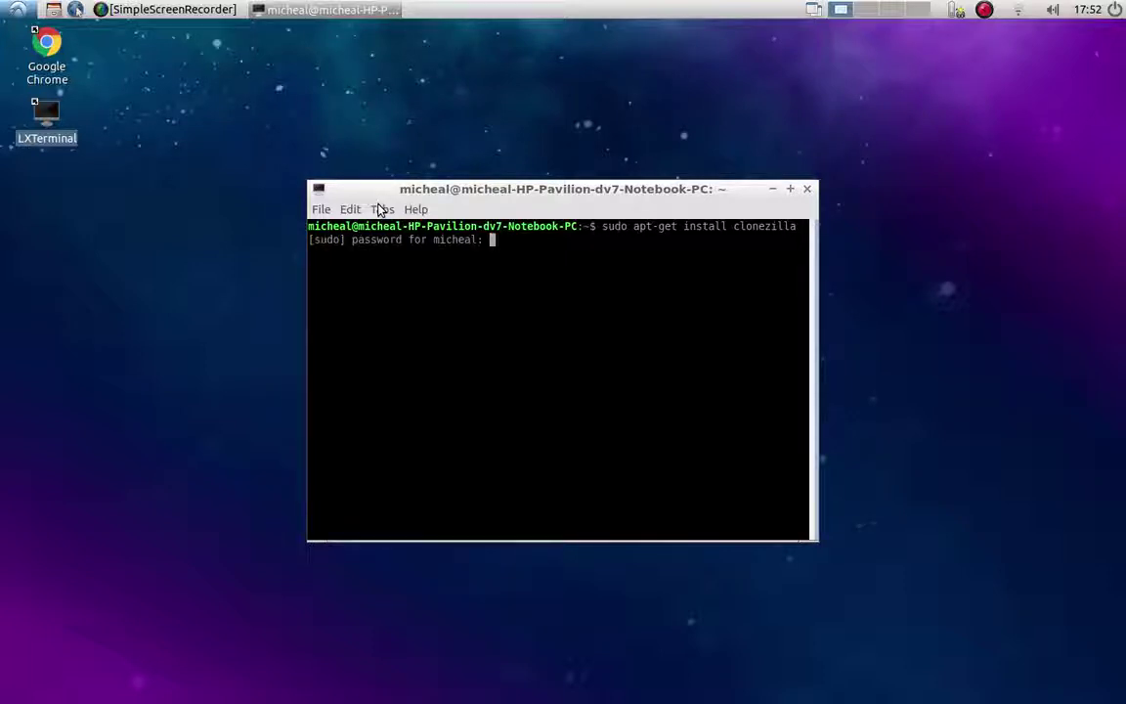
pyautogui.press('Return')
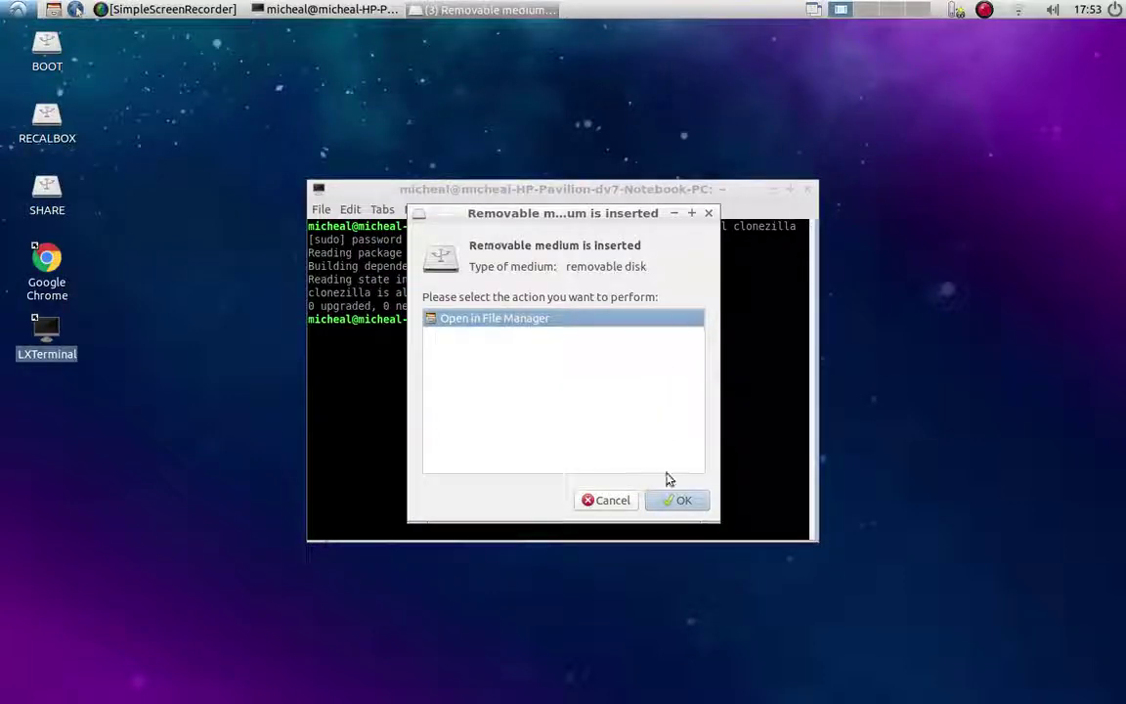
# Dismiss the removable medium prompt and unmount the BOOT, RECALBOX and SHARE volumes in the PCManFM file manager
pyautogui.click(609, 499)
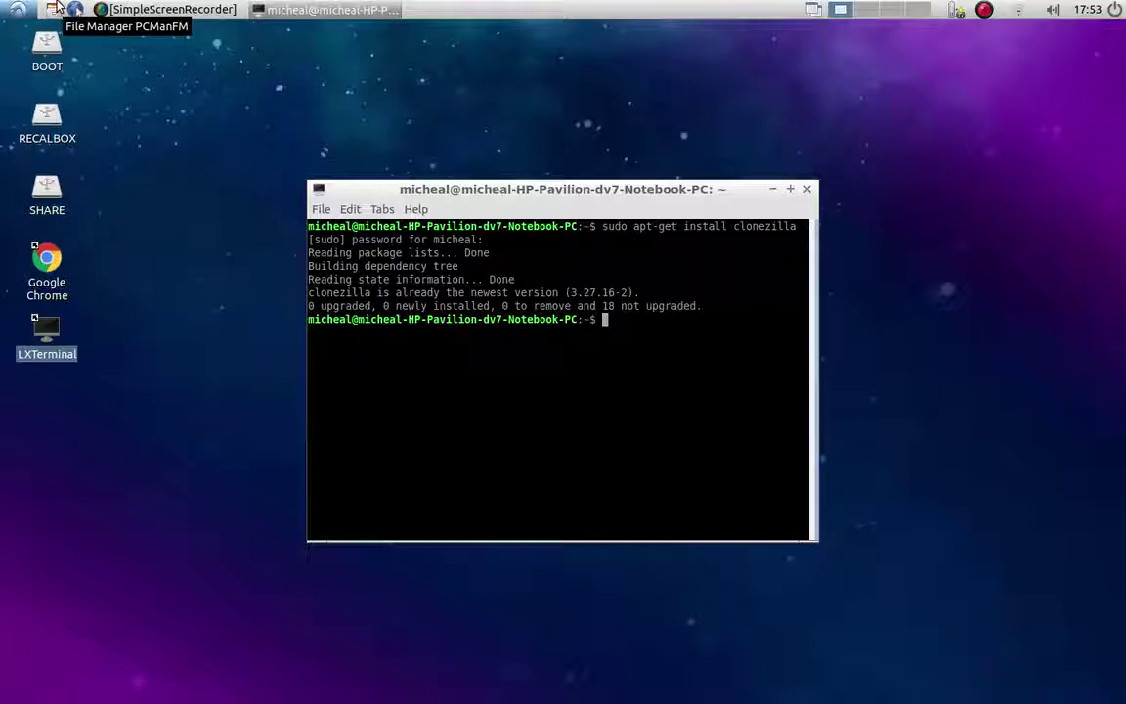
pyautogui.click(56, 9)
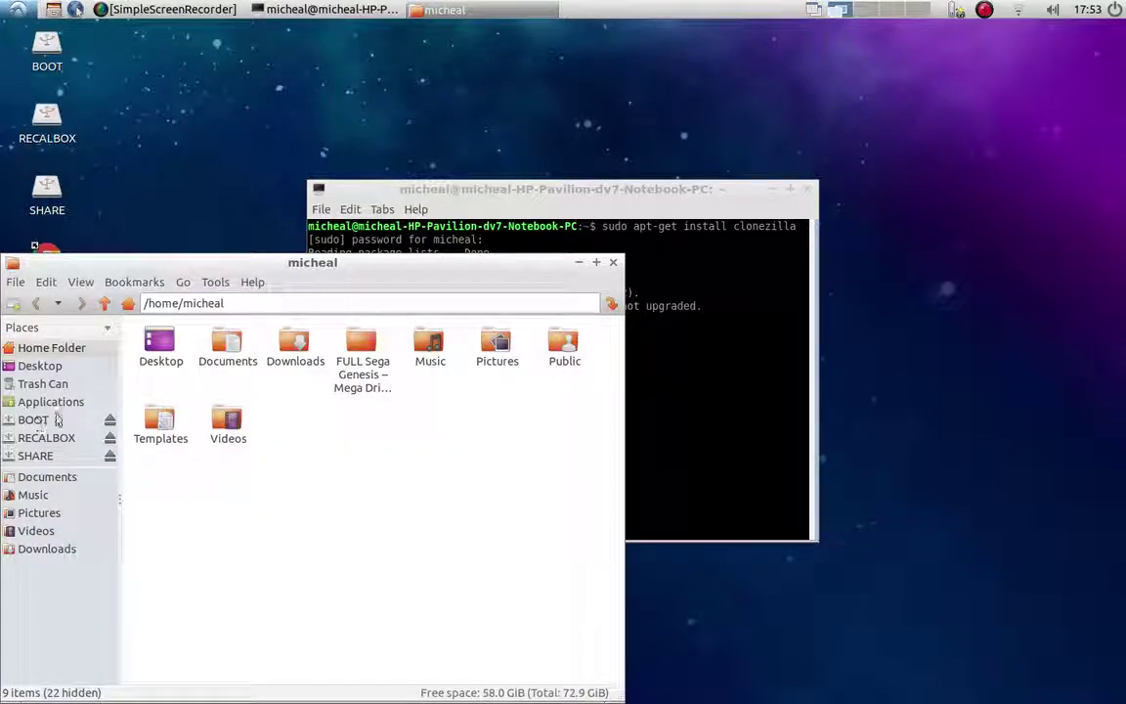
pyautogui.moveTo(137, 271); pyautogui.dragTo(190, 175)
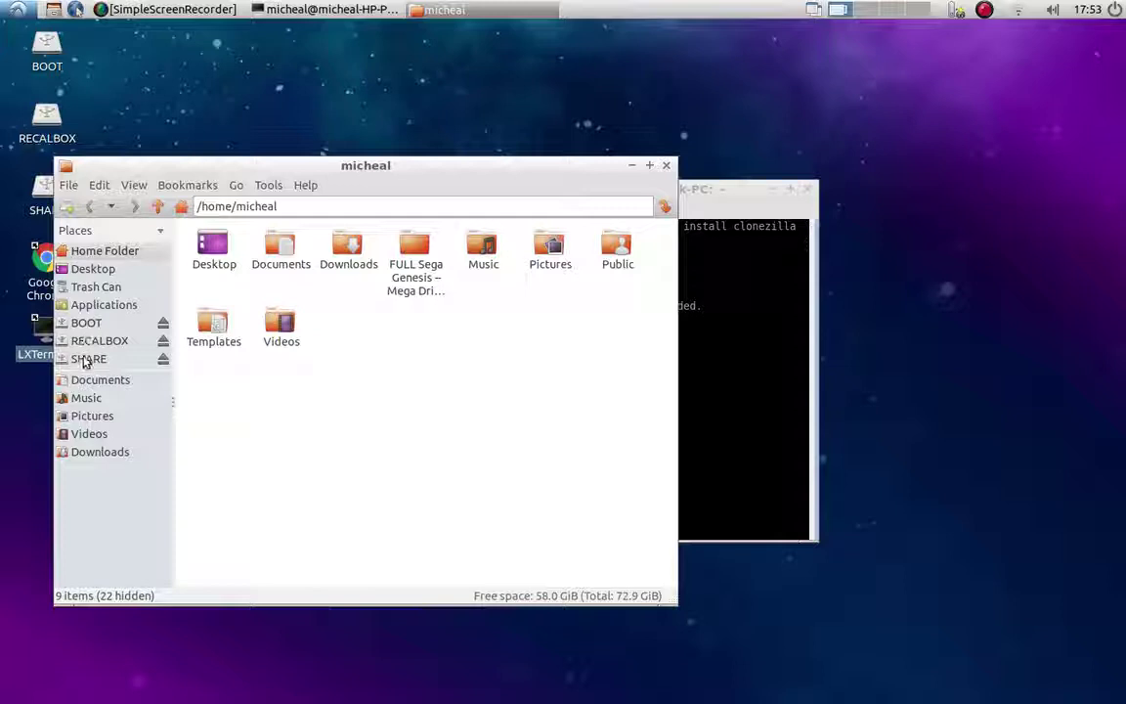
pyautogui.rightClick(86, 323)
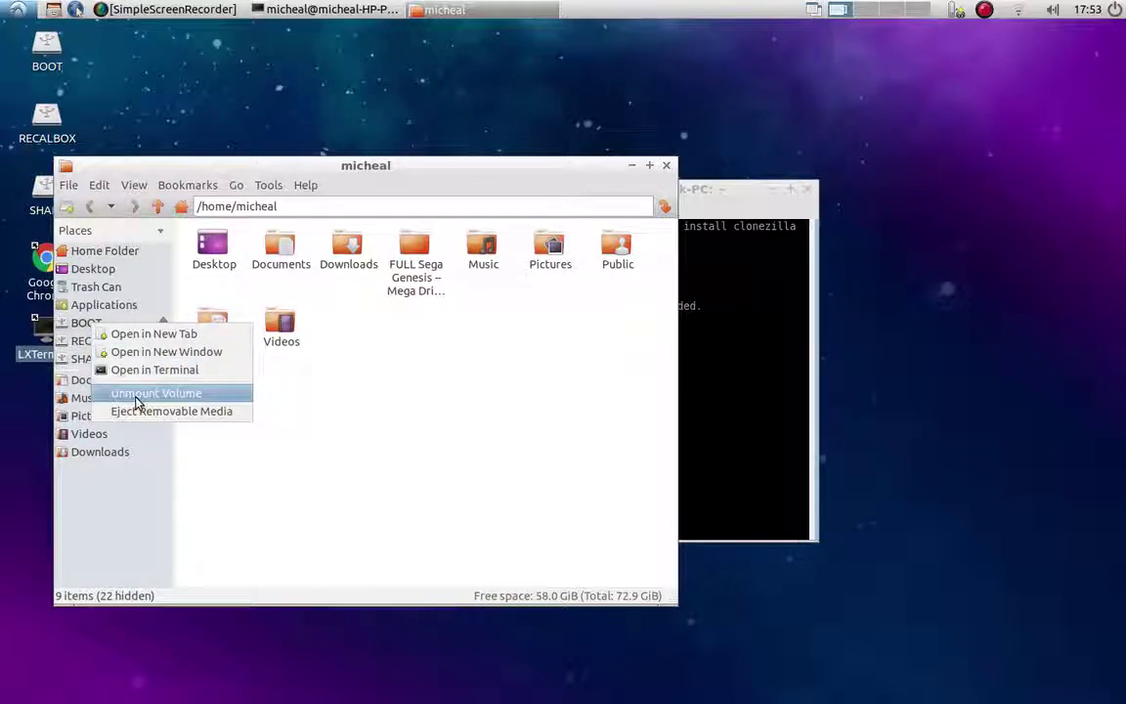
pyautogui.click(137, 393)
pyautogui.rightClick(95, 342)
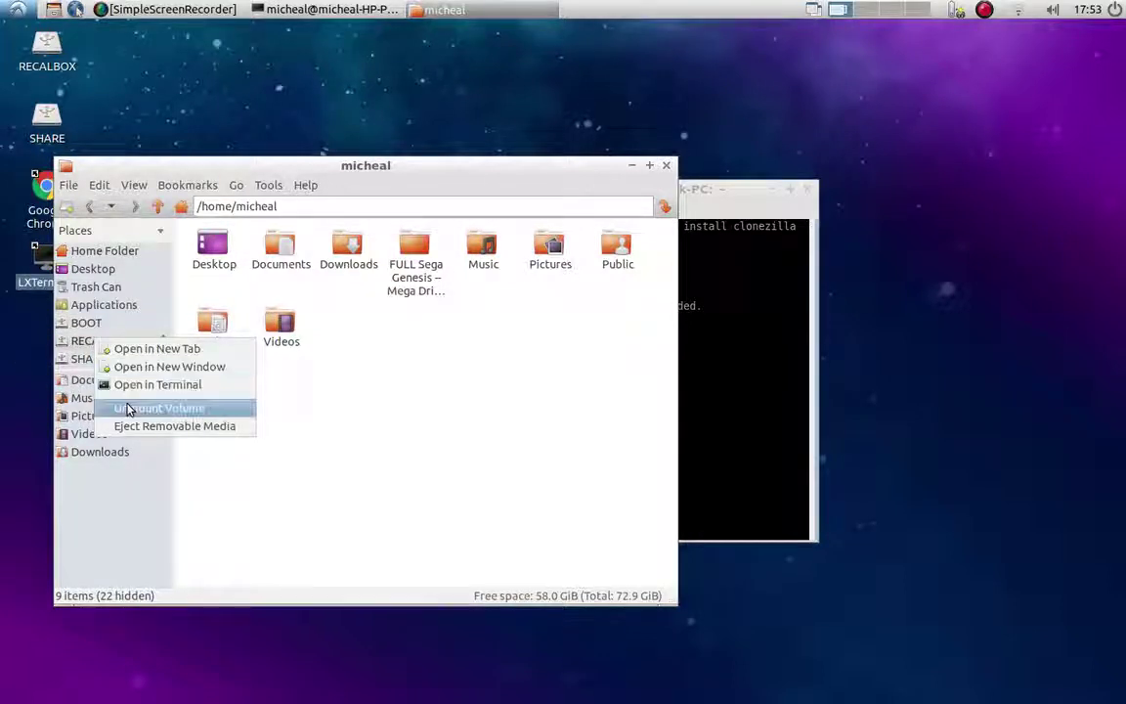
pyautogui.click(128, 406)
pyautogui.rightClick(107, 364)
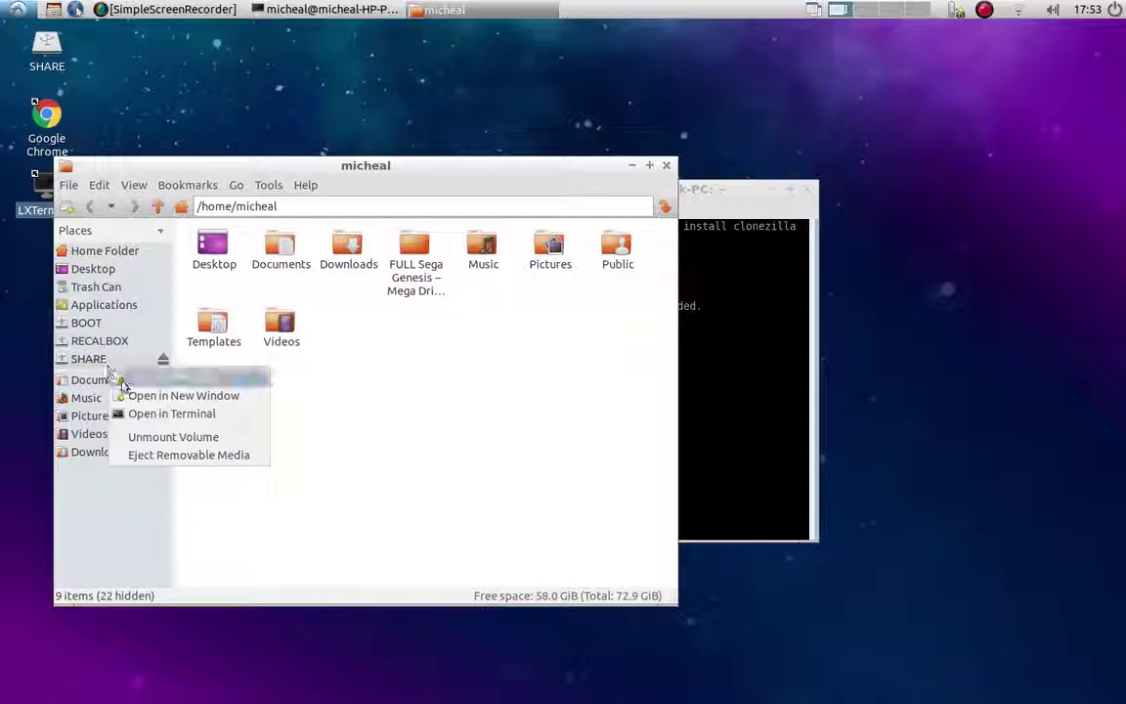
pyautogui.click(167, 437)
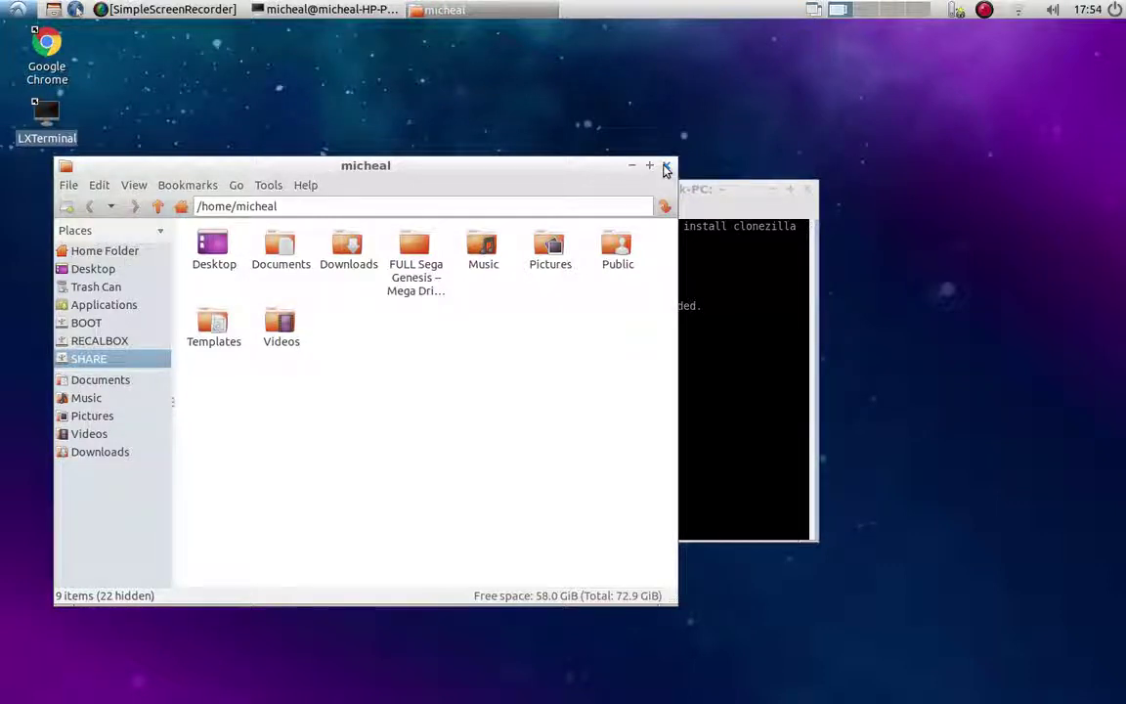
pyautogui.click(666, 165)
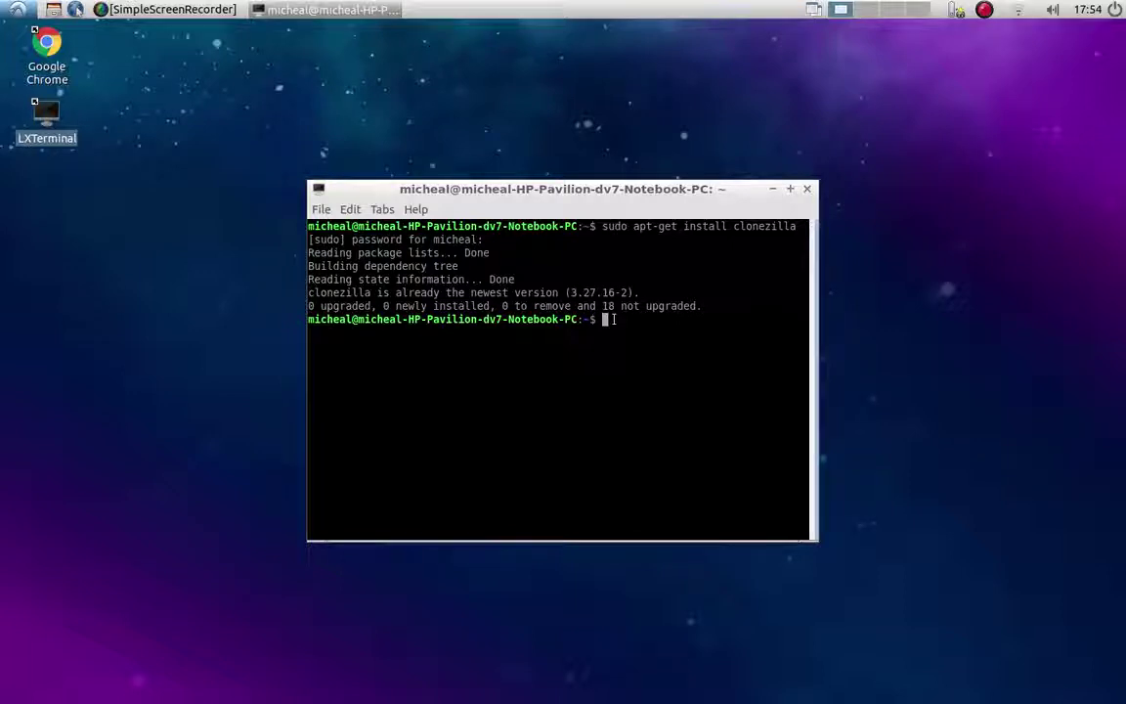
# Launch Clonezilla from the terminal with the command sudo clonezilla
pyautogui.write('sudo ')
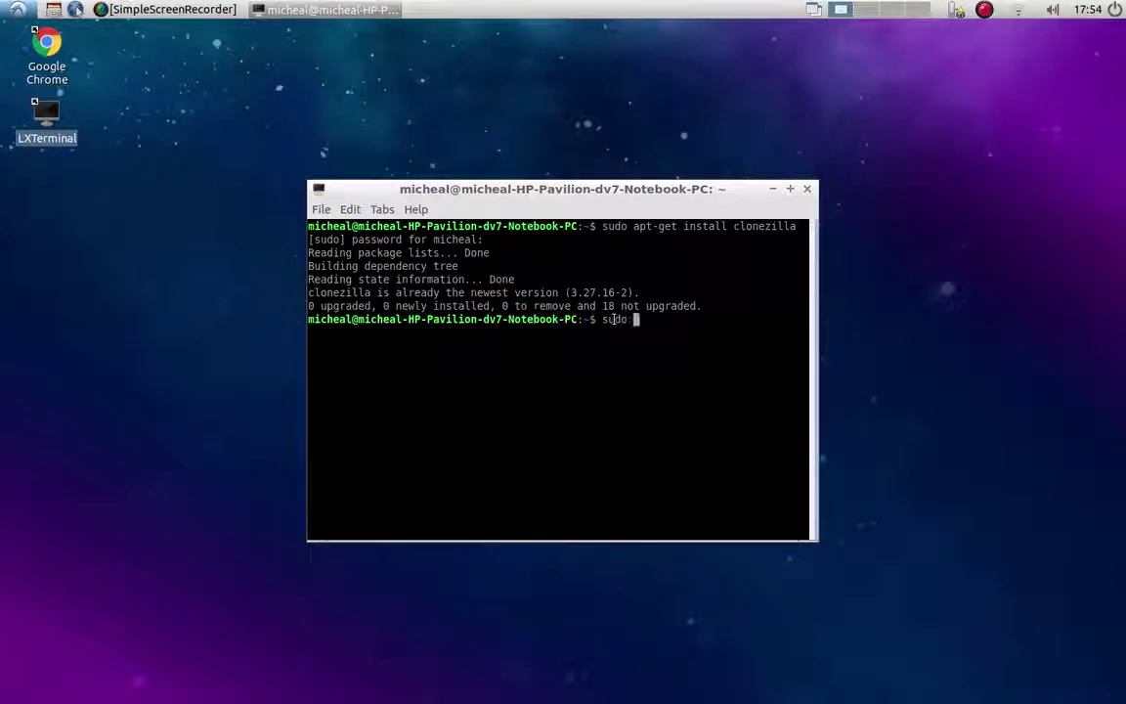
pyautogui.write('clonezilla')
pyautogui.press('Return')
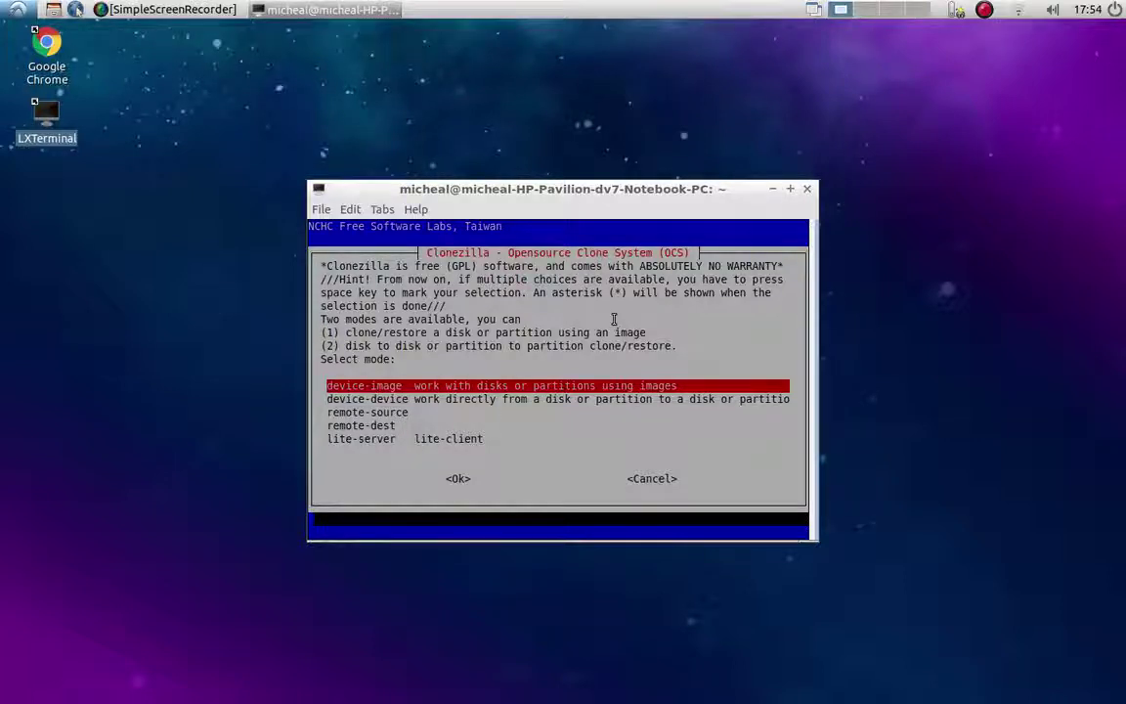
# Set up a device-device clone in Beginner mode using the disk_to_local_disk option
pyautogui.press('Down')
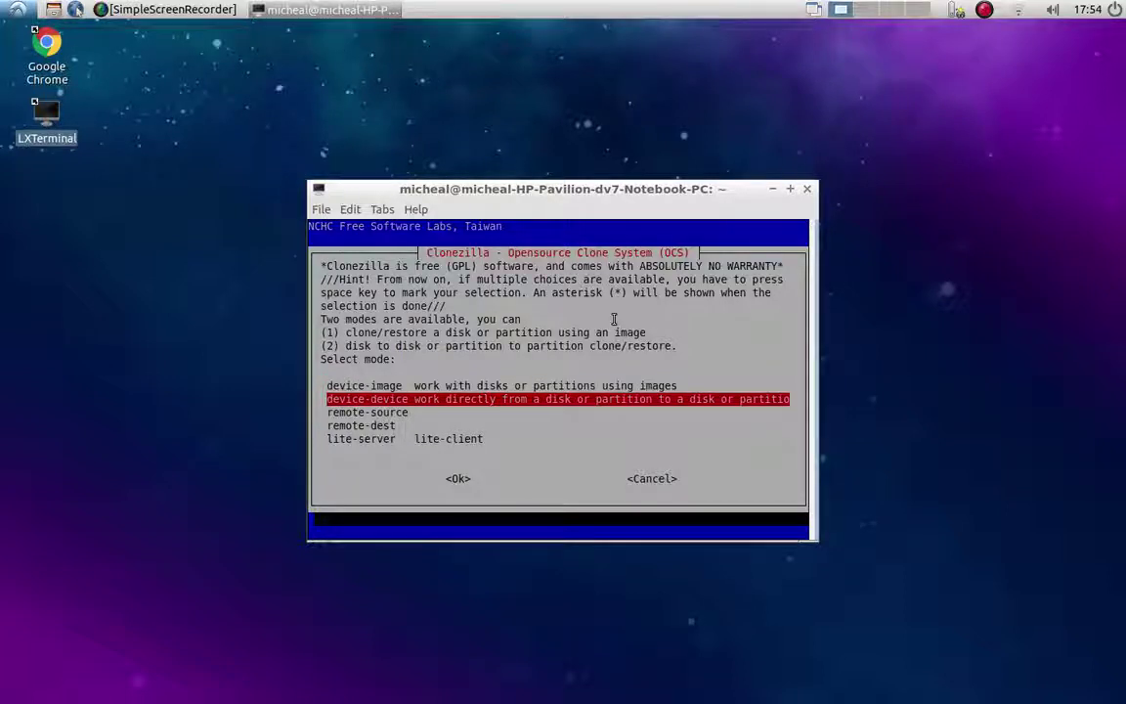
pyautogui.press('Return')
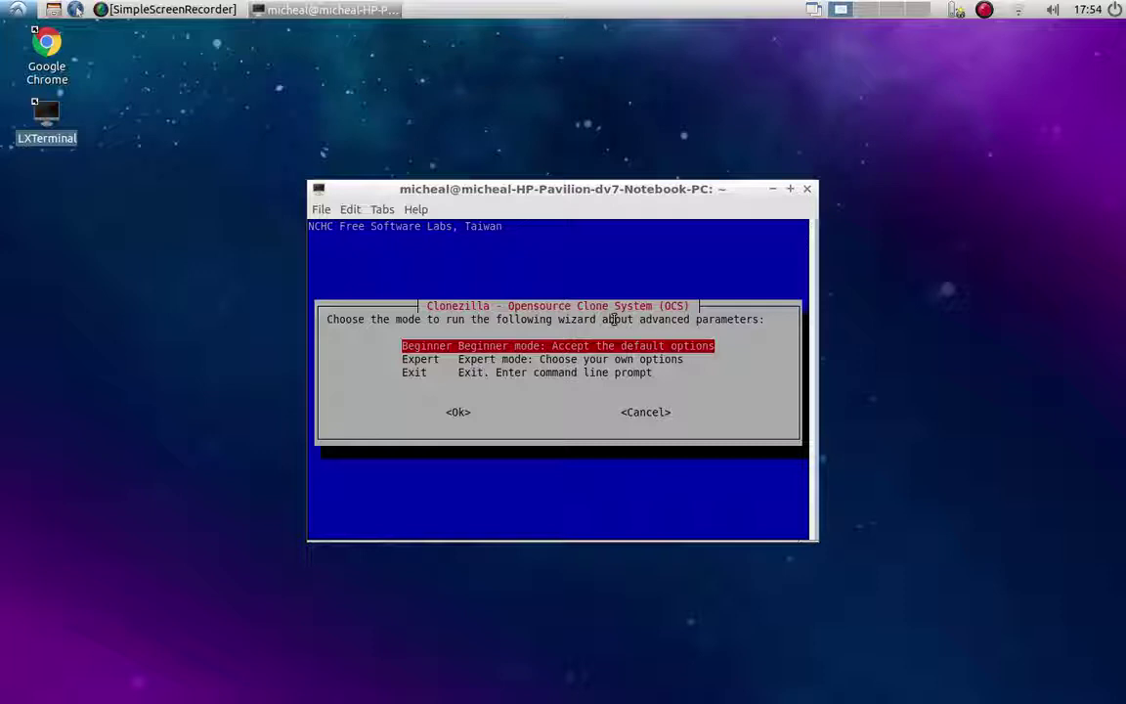
pyautogui.press('Return')
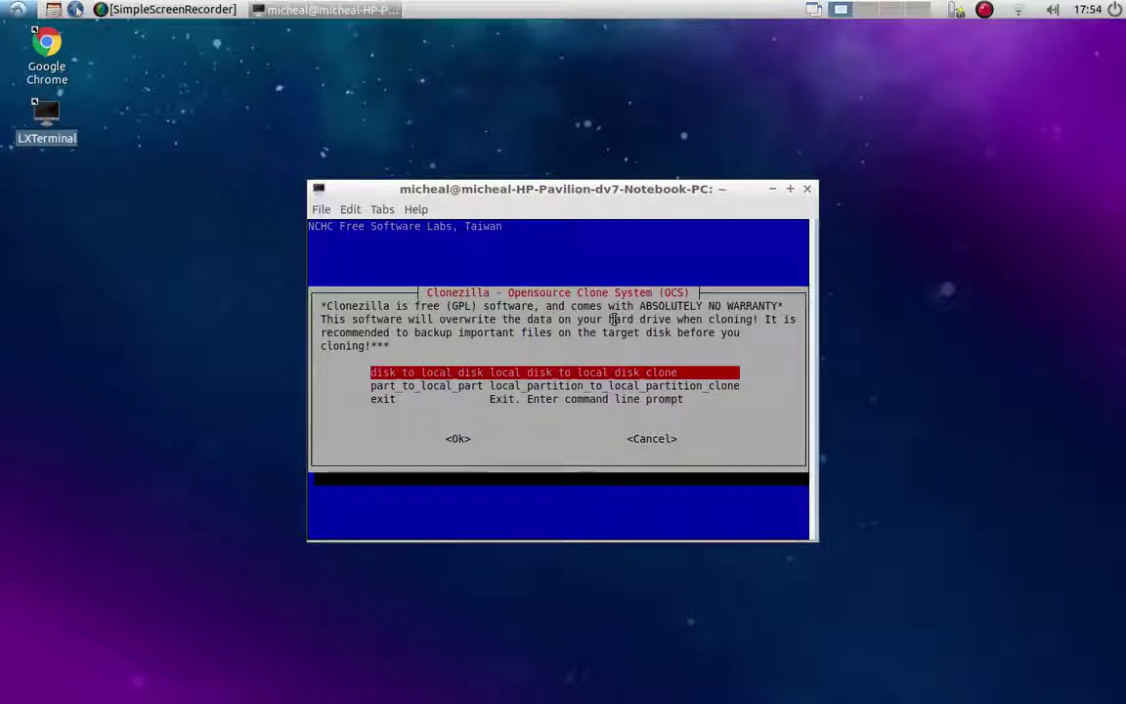
pyautogui.press('Return')
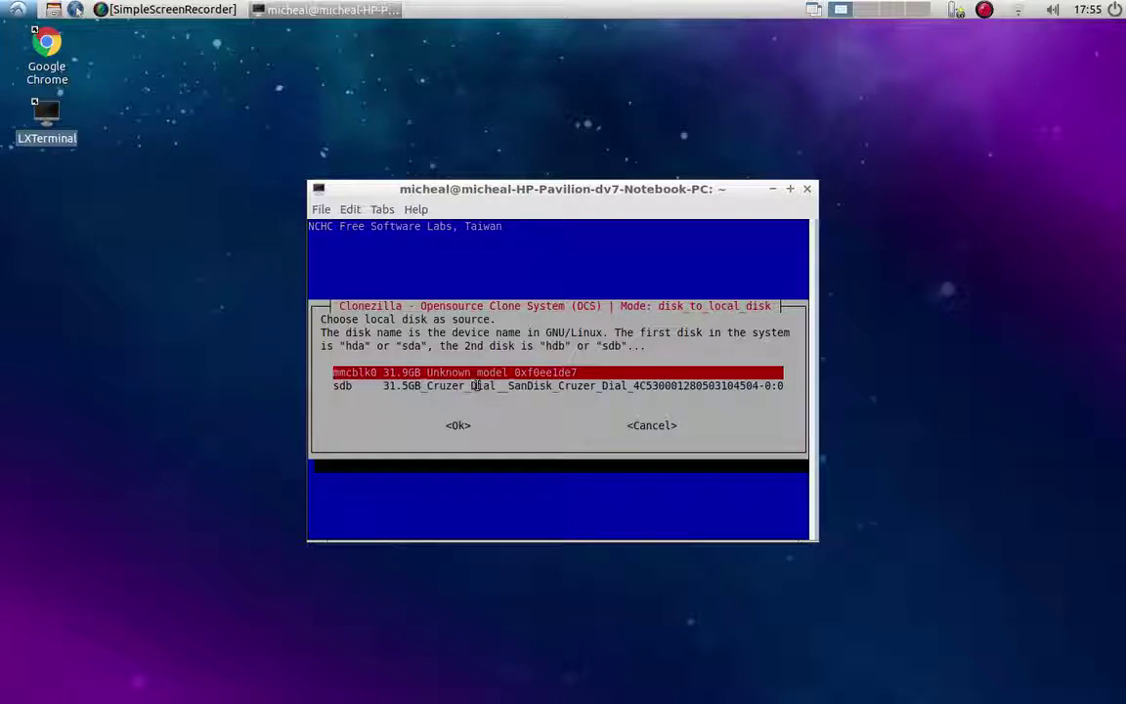
# Choose the 31.5GB SanDisk Cruzer Dial sdb as the source disk and the 31.9GB mmcblk0 as the target disk
pyautogui.press('Down')
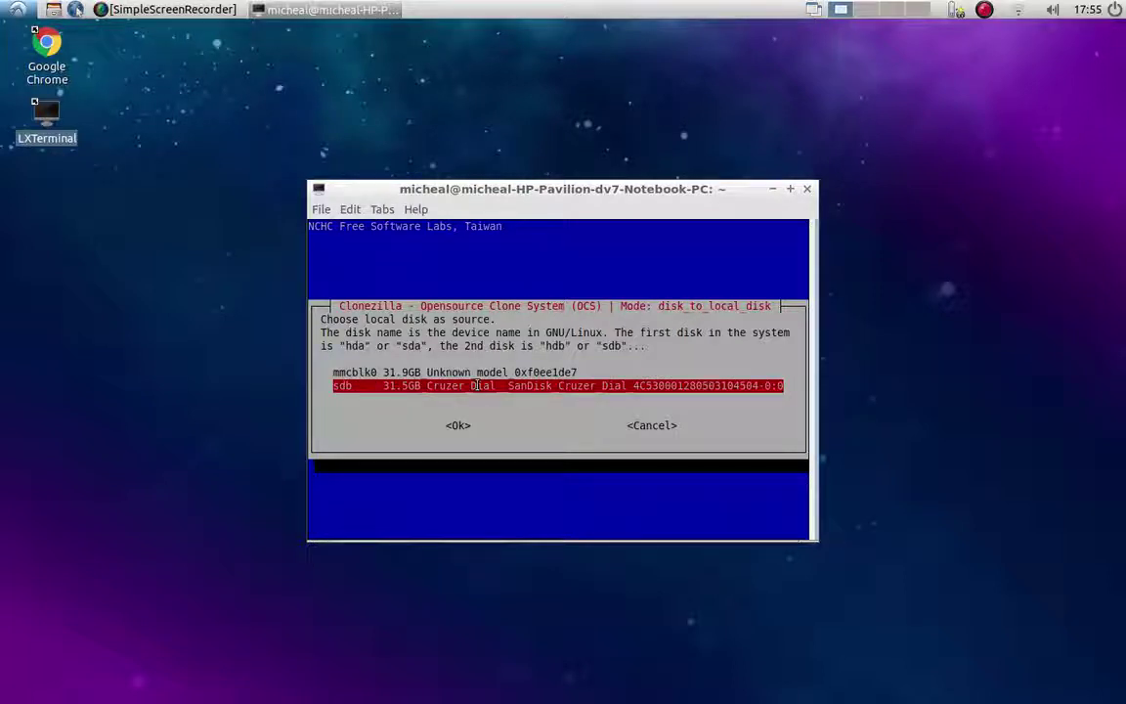
pyautogui.press('Return')
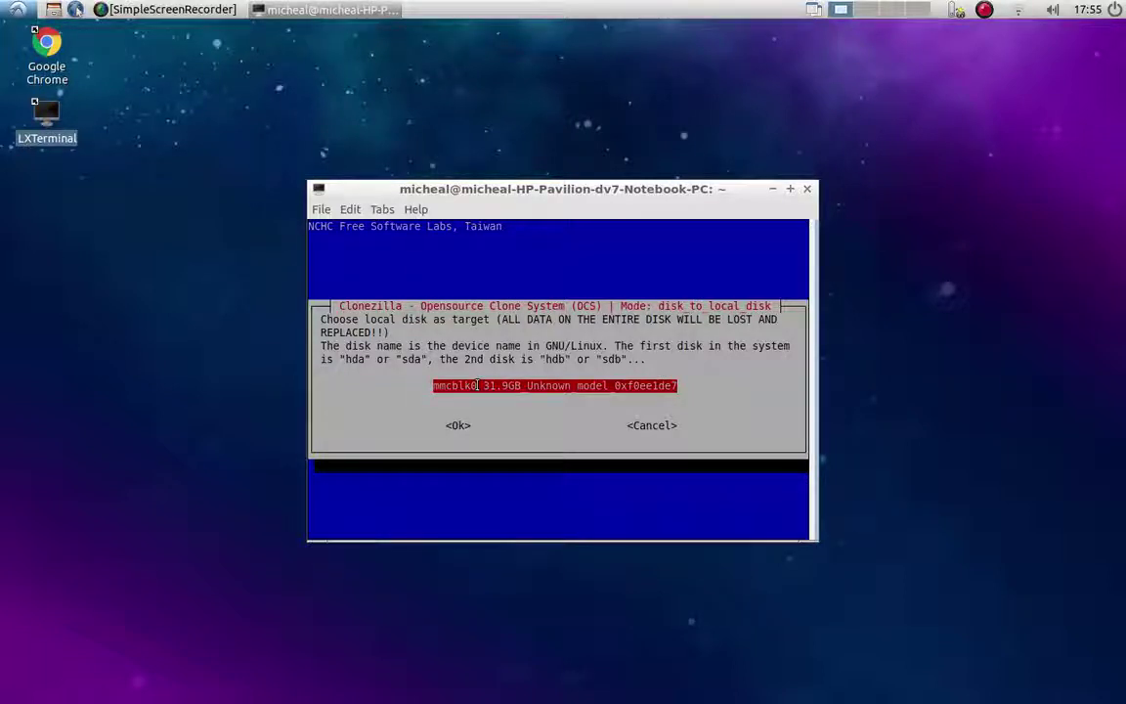
pyautogui.press('Return')
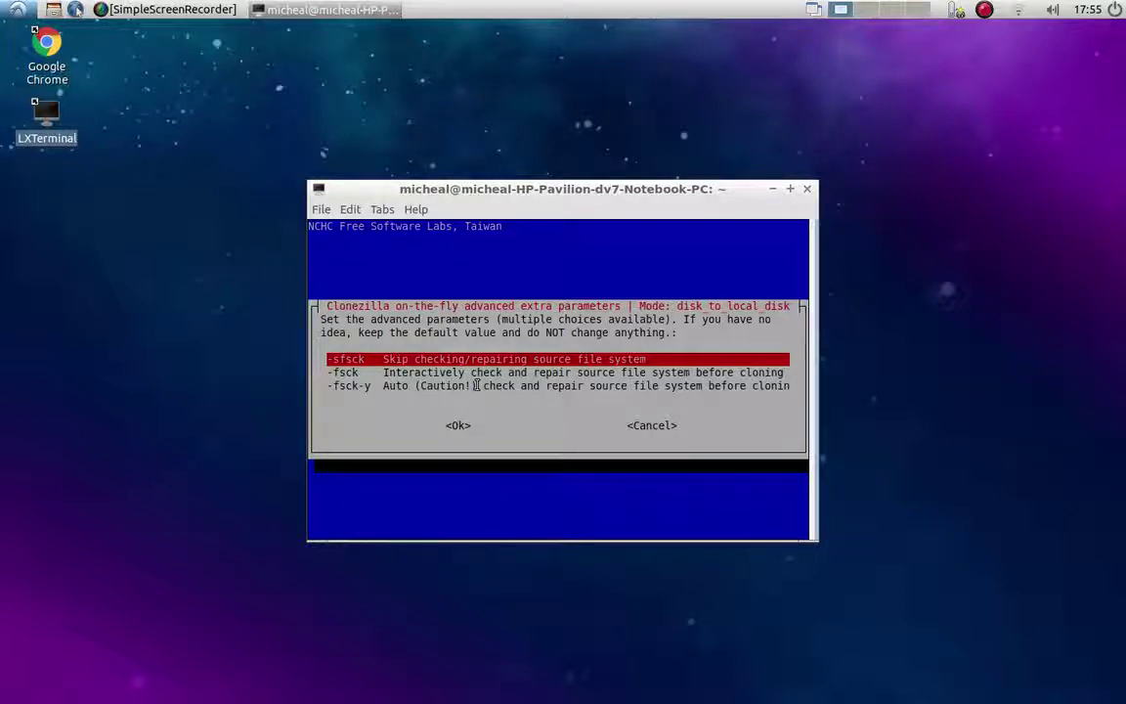
# Choose the -fsck-y option to automatically check and repair the source file system before cloning, and continue to the overwrite confirmation
pyautogui.press('Down')
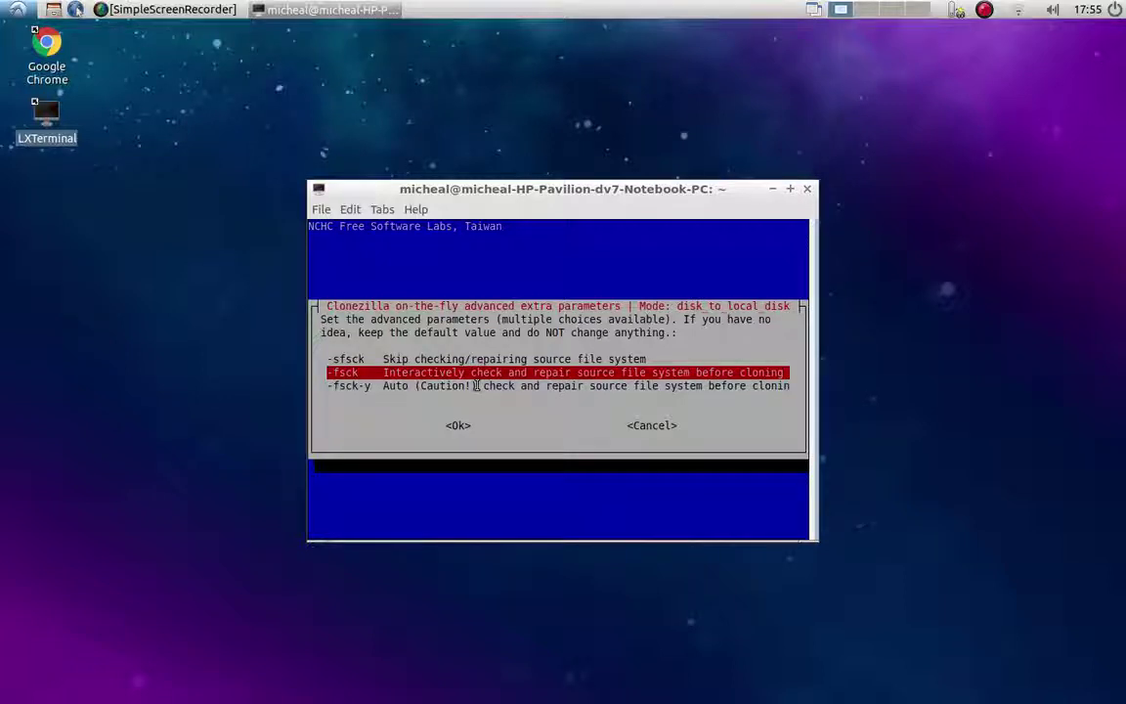
pyautogui.press('Down')
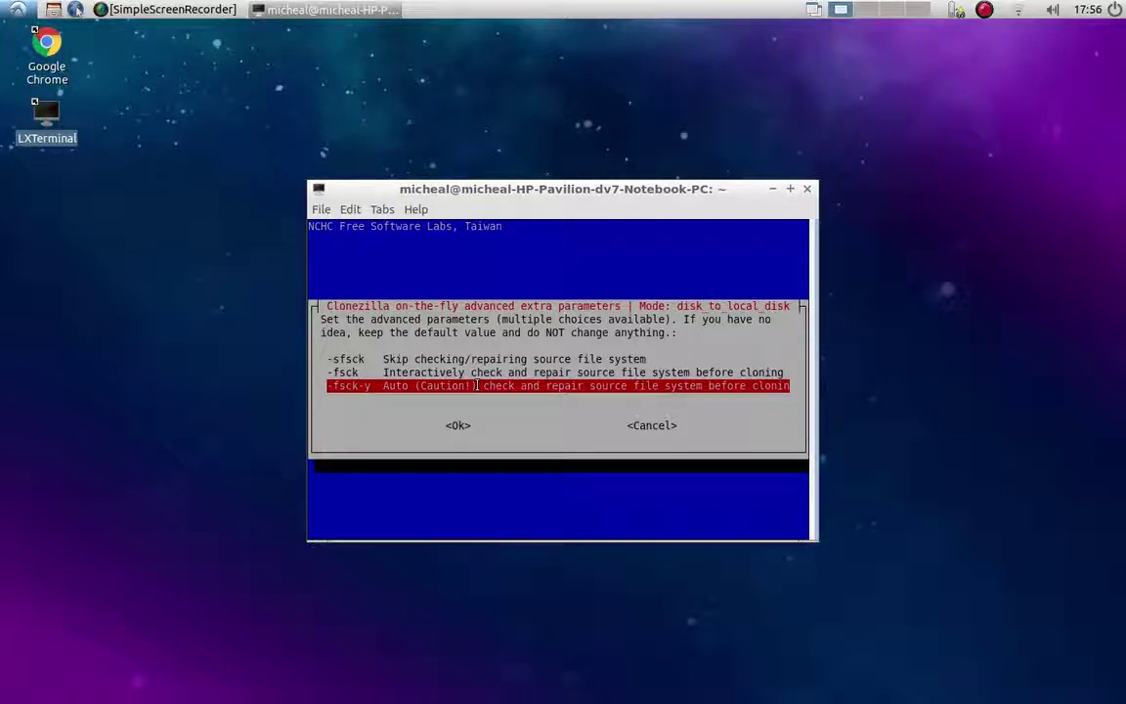
pyautogui.press('Up')
pyautogui.press('Up')
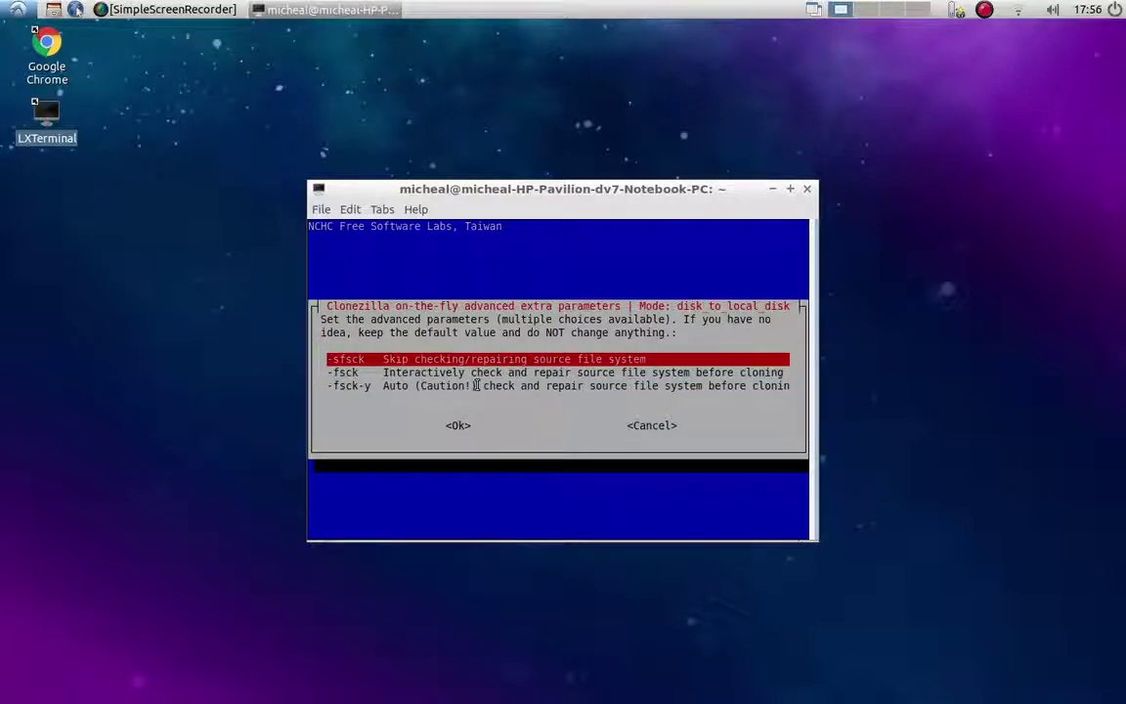
pyautogui.press('Down')
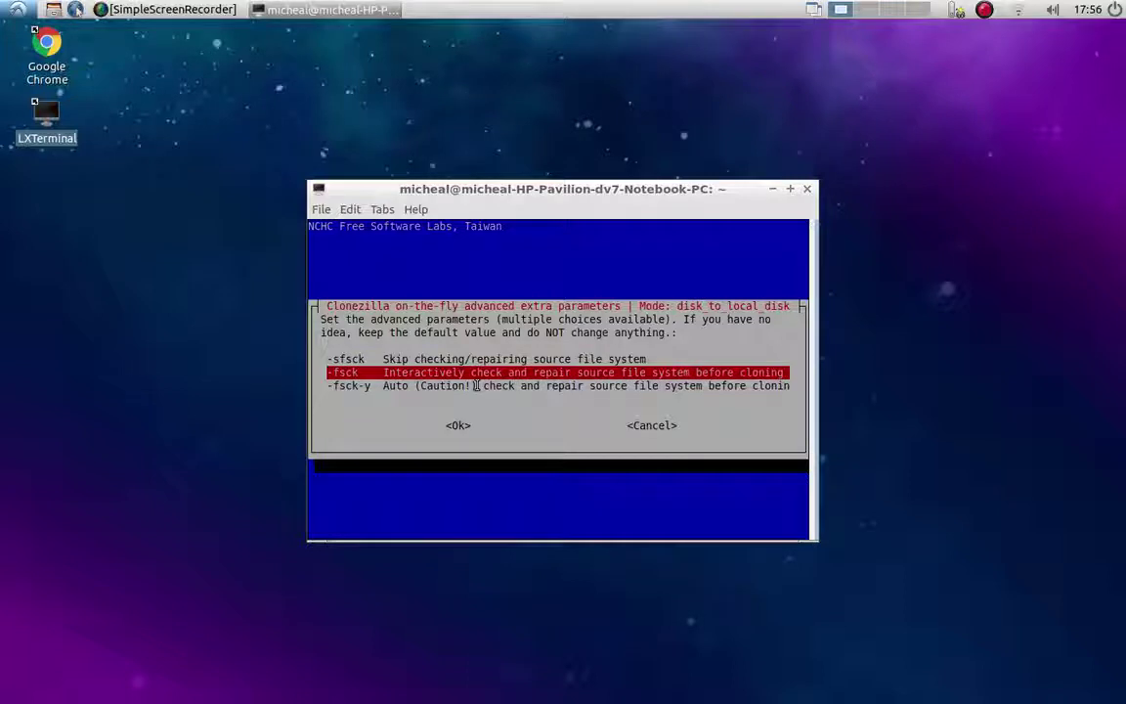
pyautogui.press('Down')
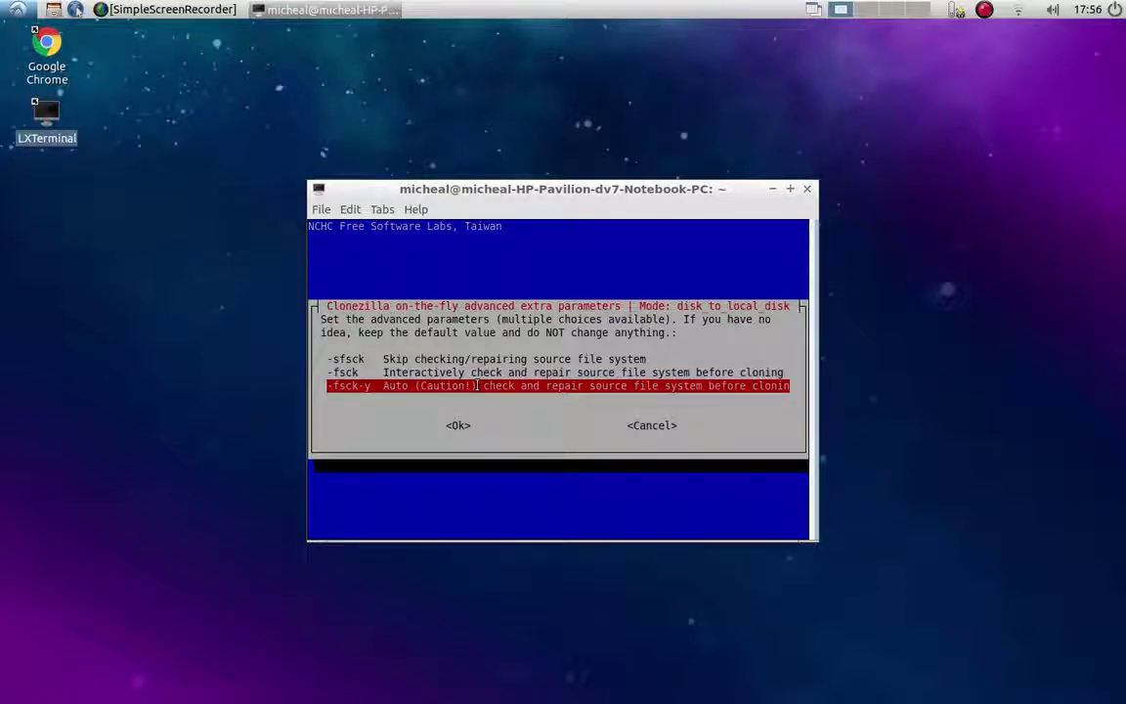
pyautogui.press('Up')
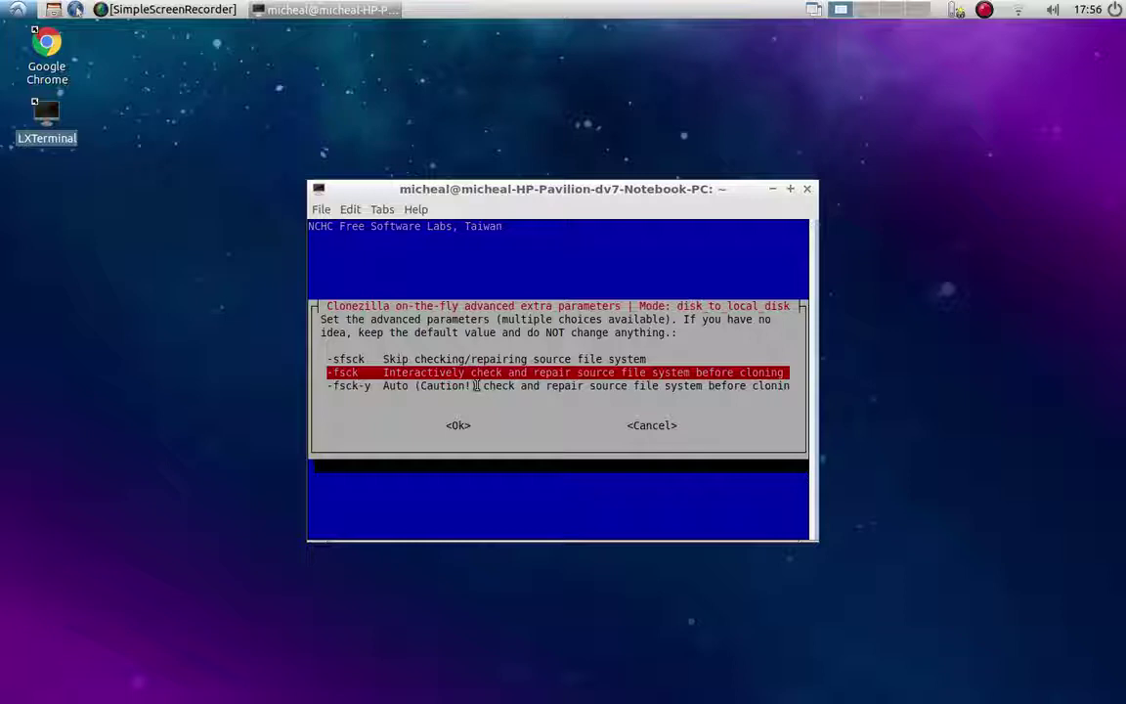
pyautogui.press('Down')
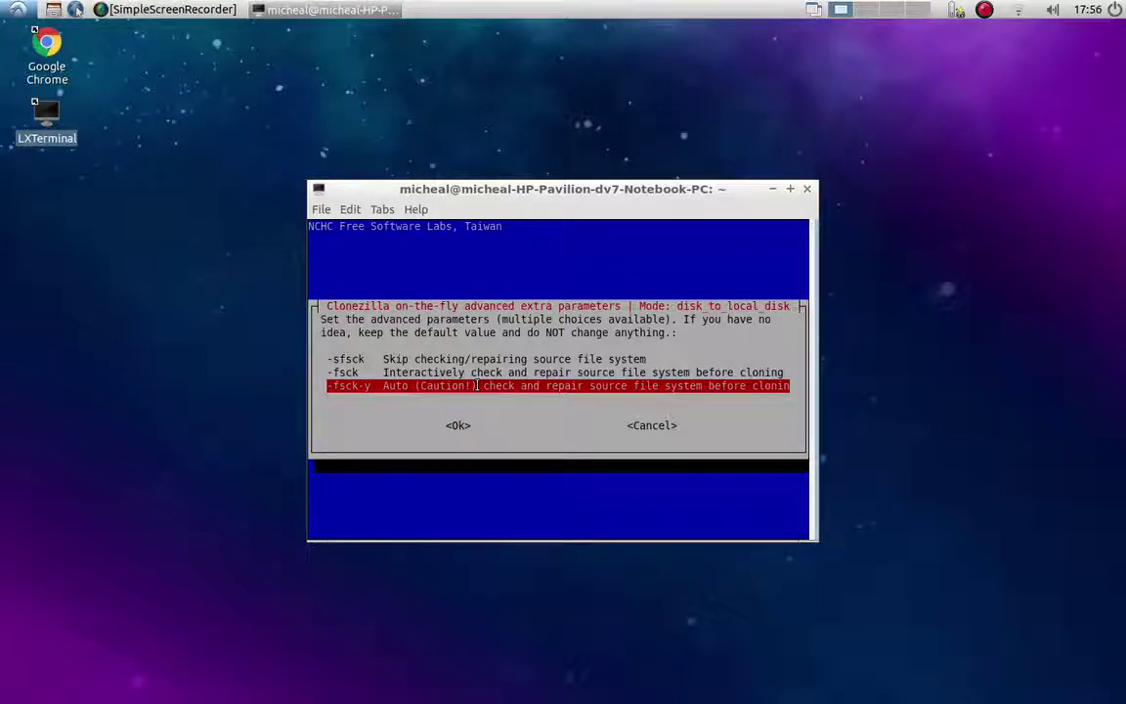
pyautogui.press('Return')
pyautogui.press('Return')
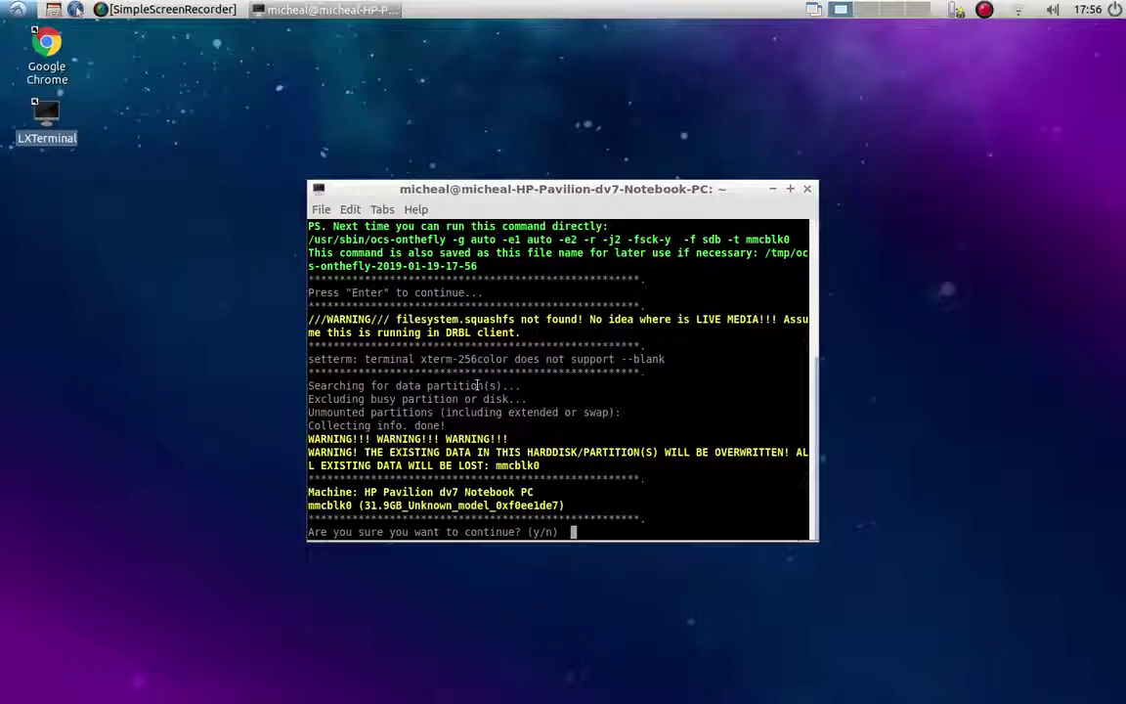
# Answer y to both overwrite confirmations for mmcblk0 and to cloning the boot loader onto it
pyautogui.write('y')
pyautogui.press('Return')
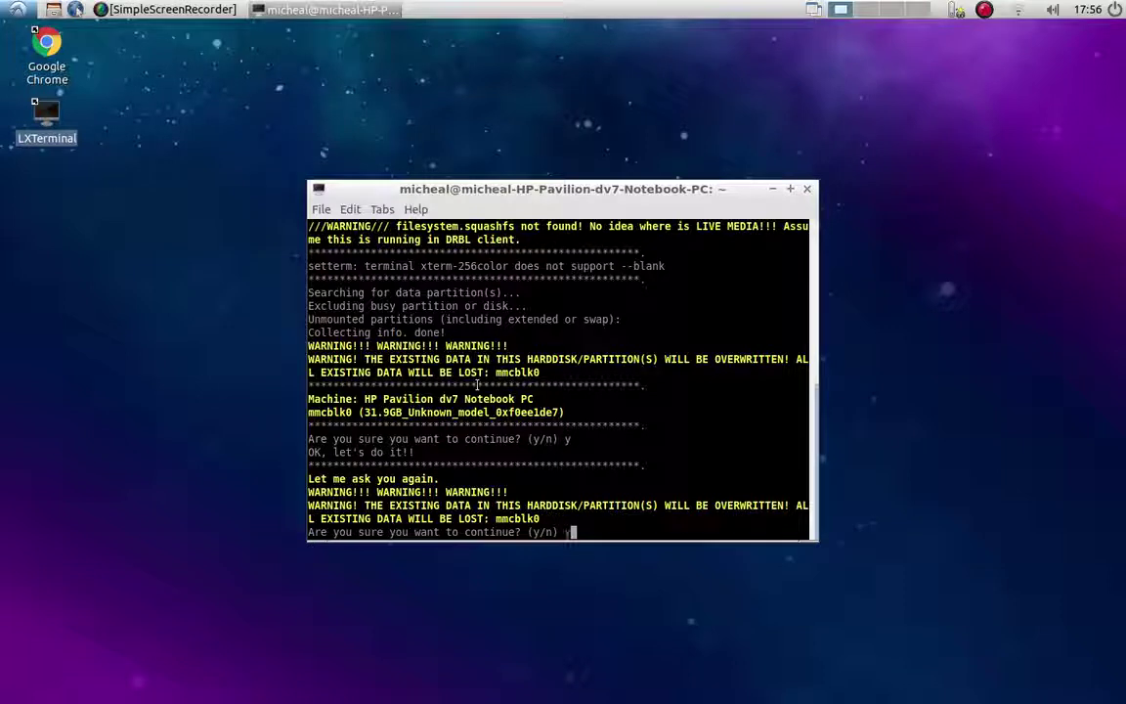
pyautogui.write('y')
pyautogui.press('Return')
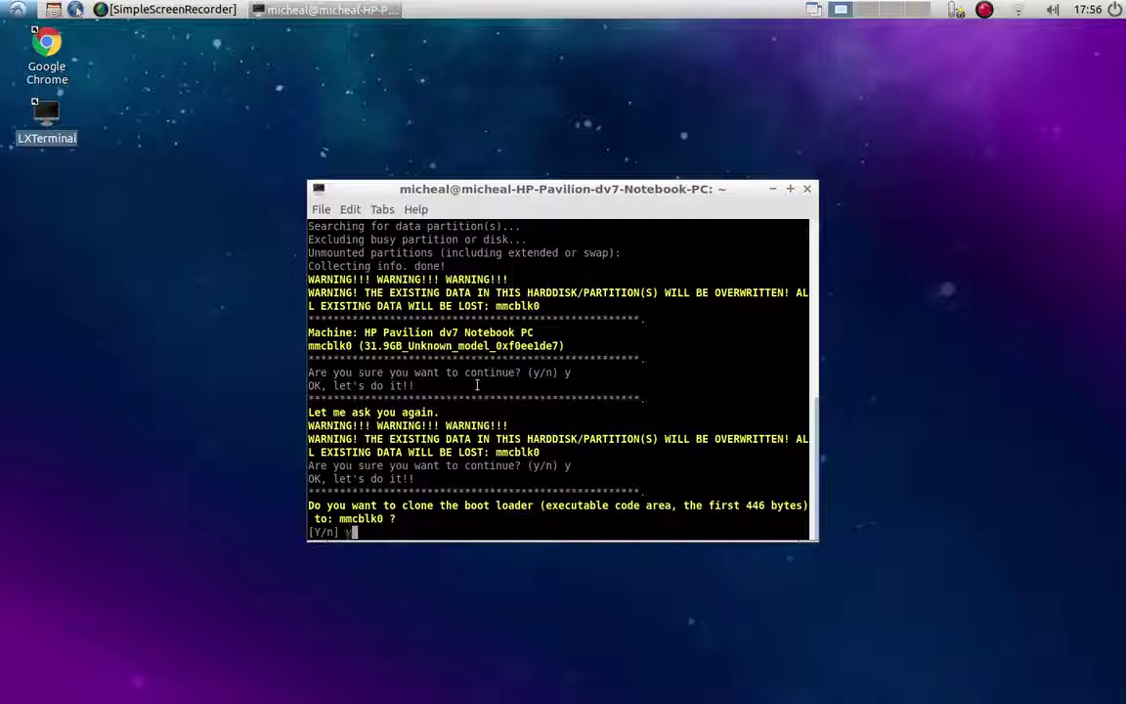
pyautogui.write('y')
pyautogui.press('Return')
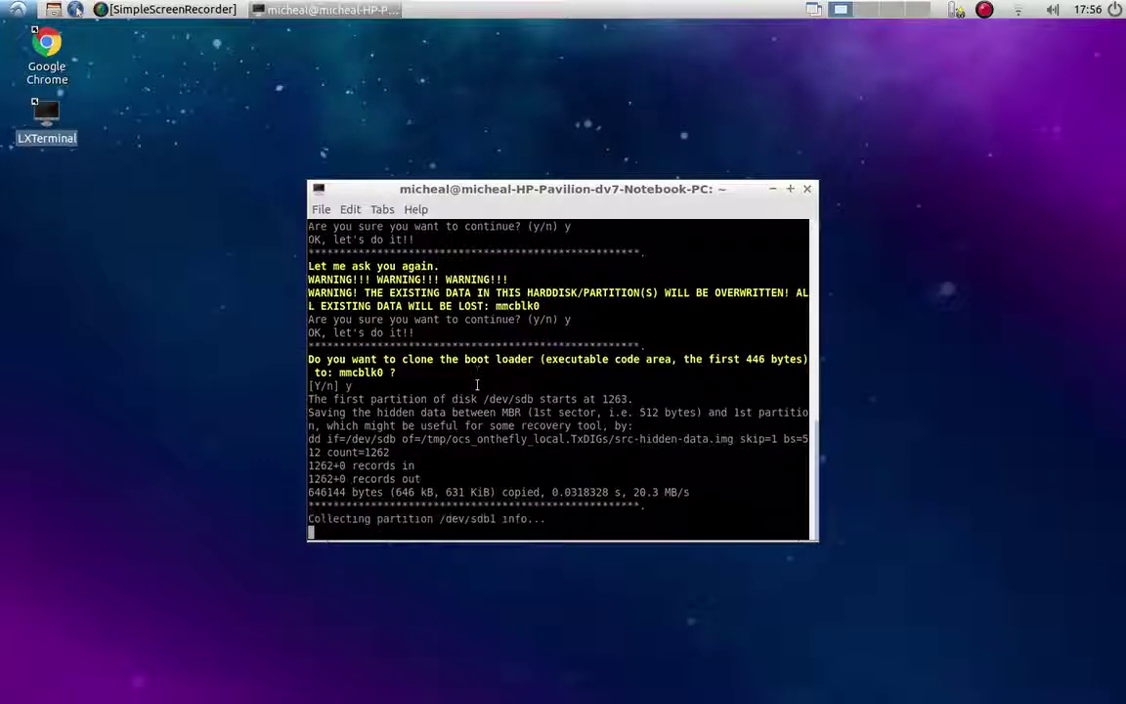